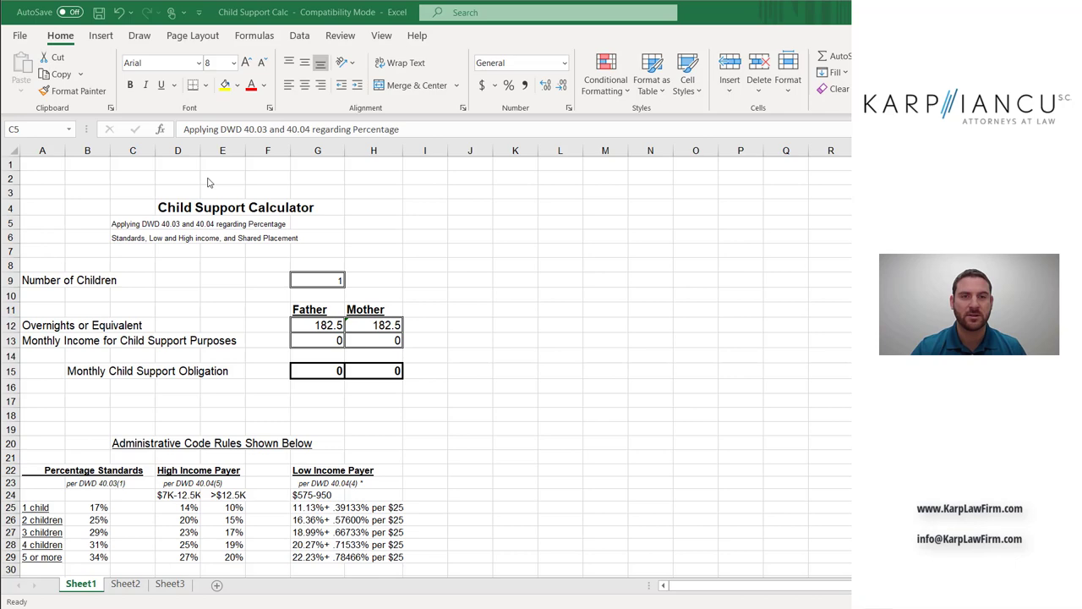
Keep the number of children at 1 and set the father's overnights to 0.
scroll(134, 308, down, 5)
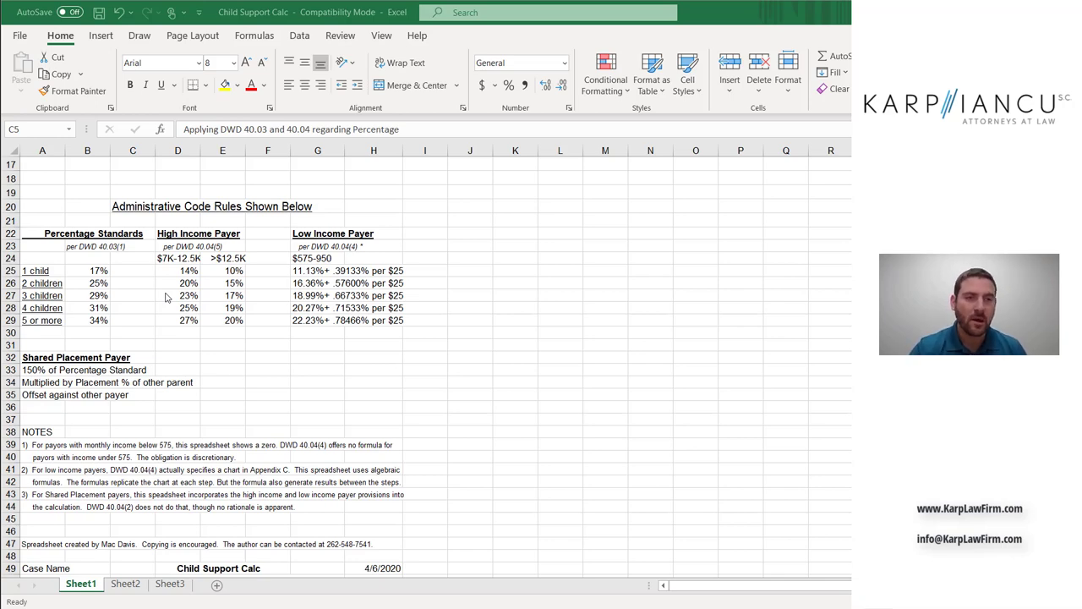
scroll(166, 297, up, 3)
scroll(166, 297, up, 3)
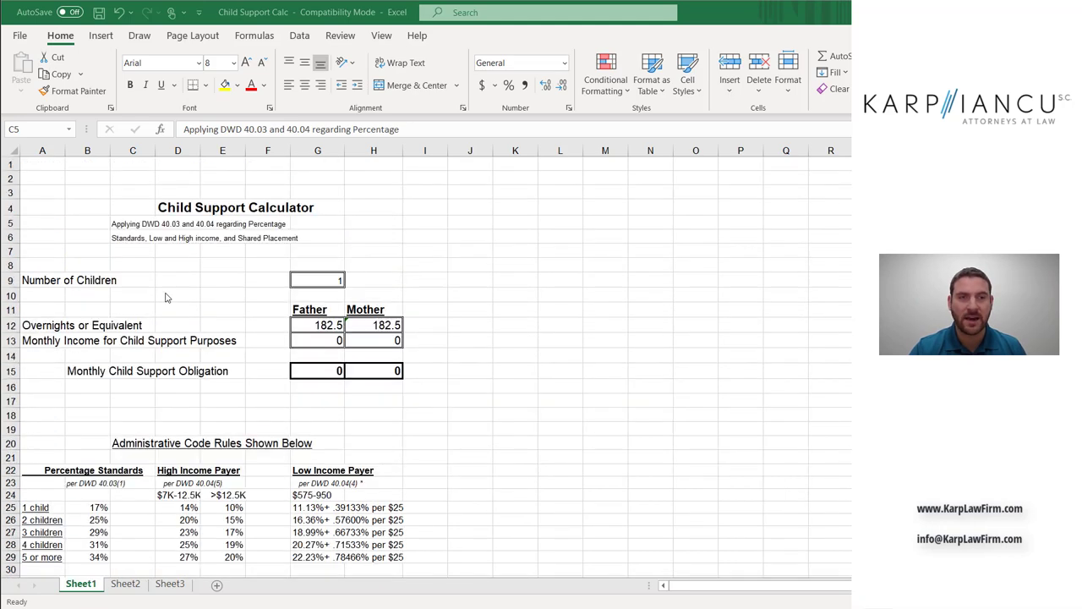
click(329, 282)
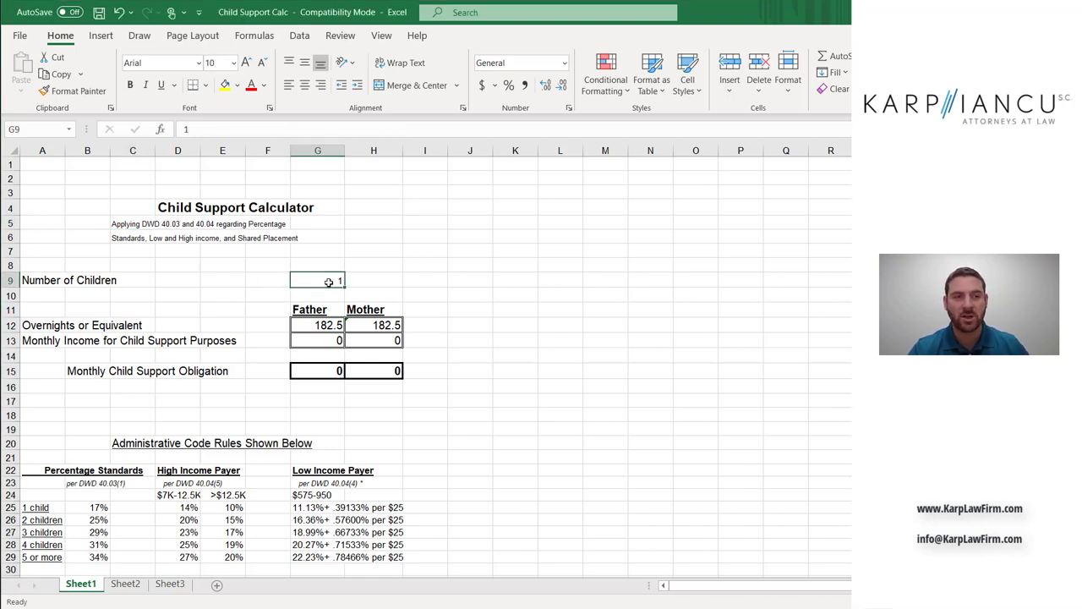
key(Return)
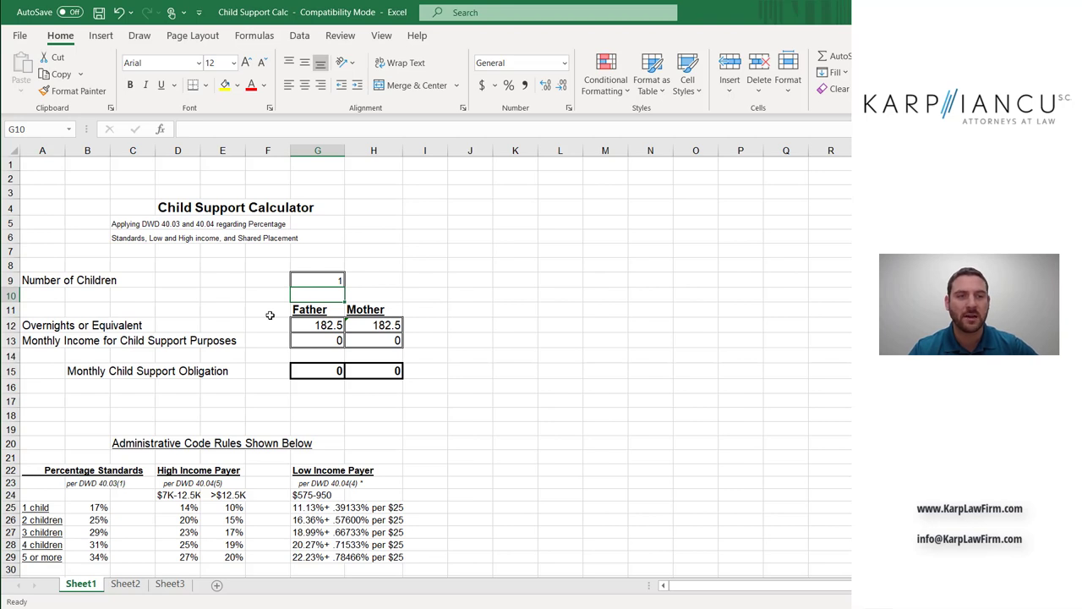
click(363, 322)
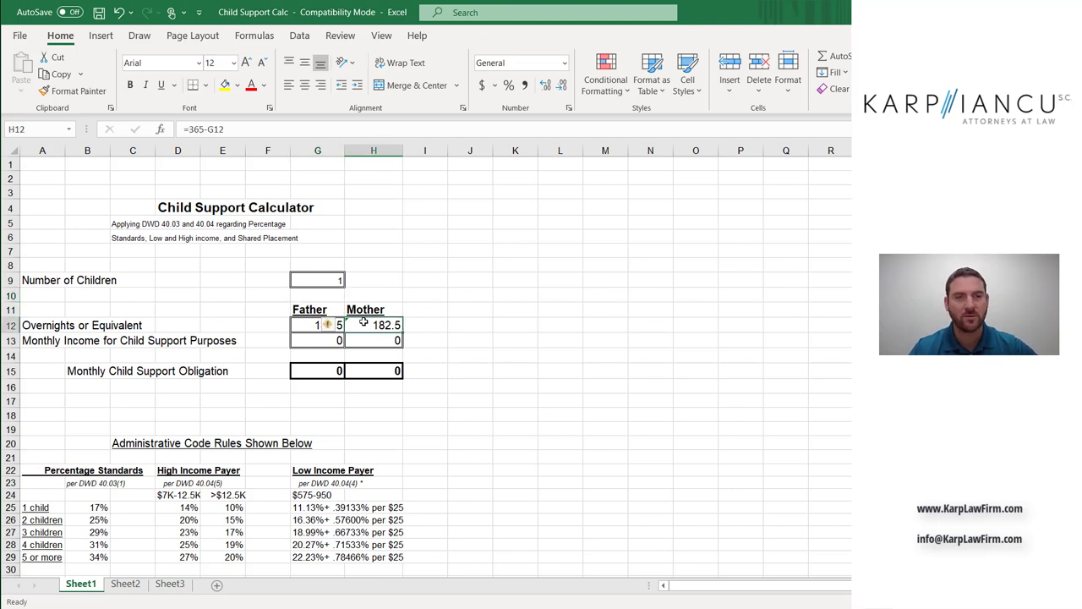
click(299, 328)
text(0)
key(Return)
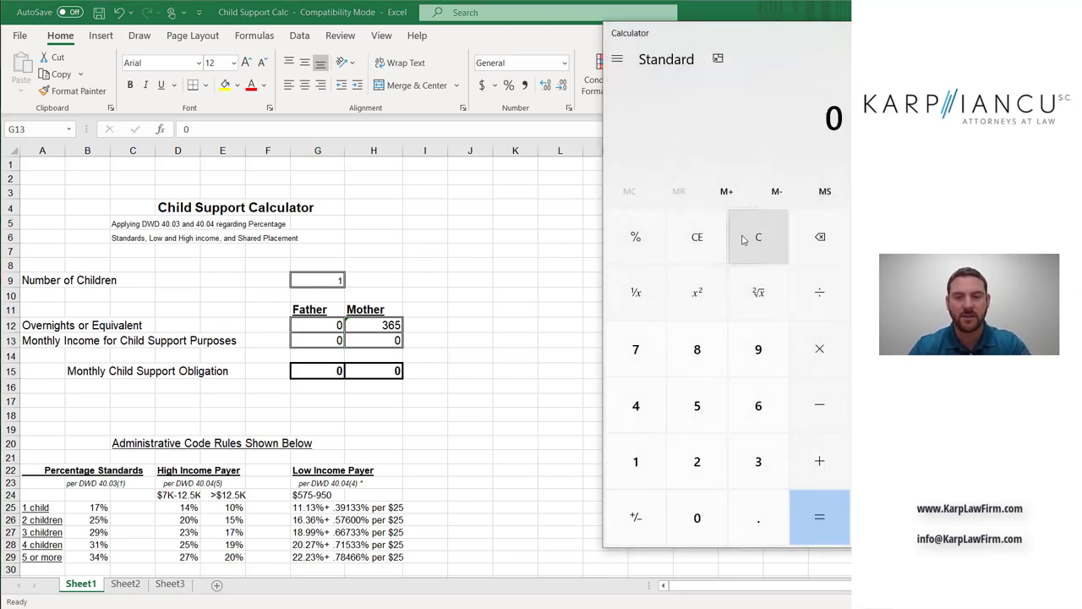
In Calculator, divide the annual income of 50,000 by 12 to get the monthly income.
text(500000)
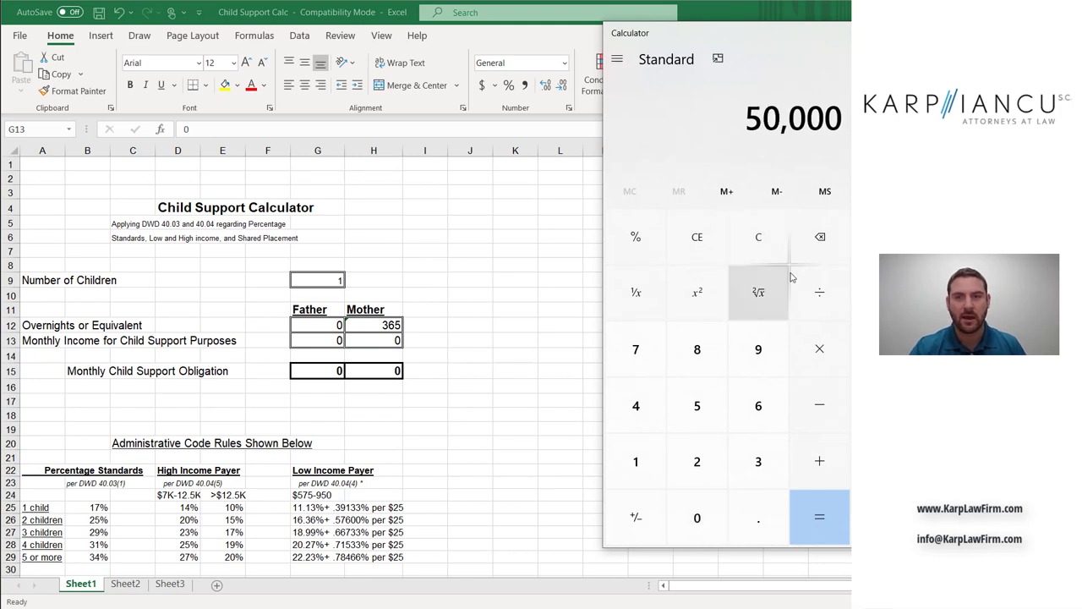
click(806, 288)
text(12)
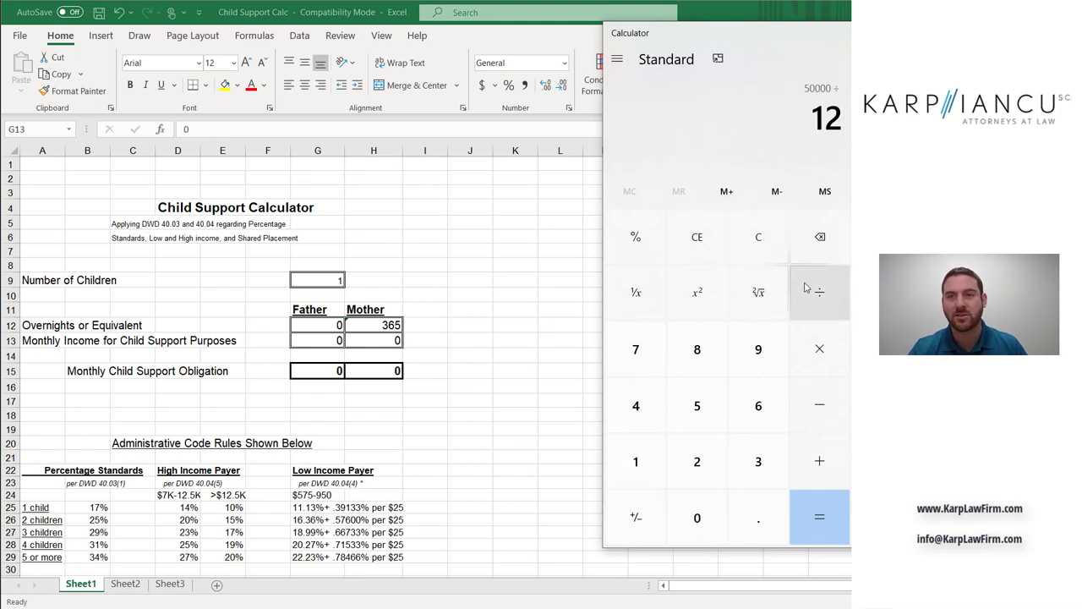
key(Return)
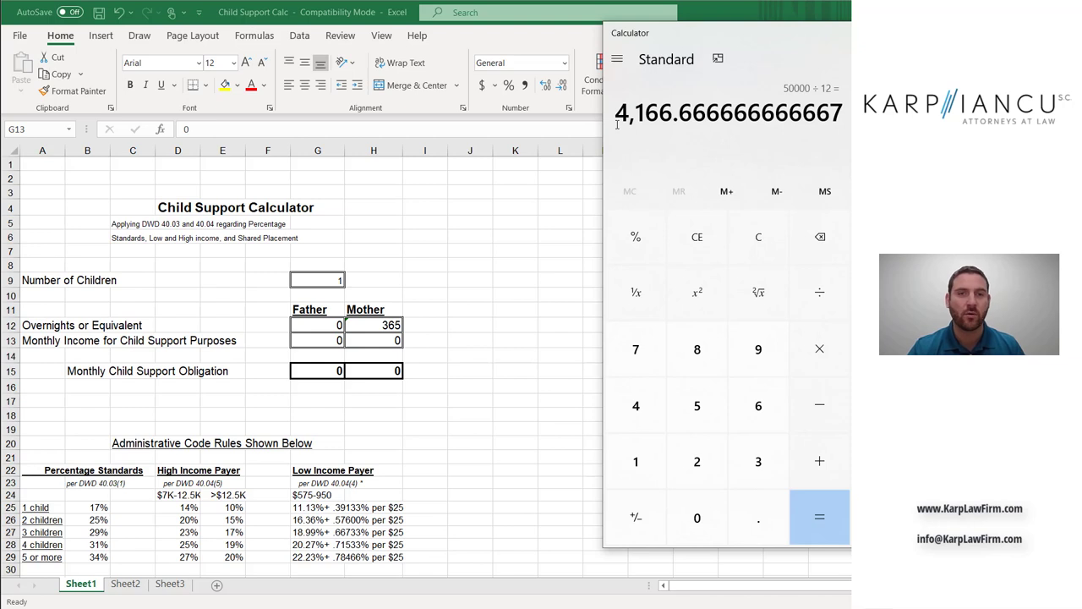
Back in the Excel worksheet, set the father's monthly income for child support purposes to 4167.
click(325, 343)
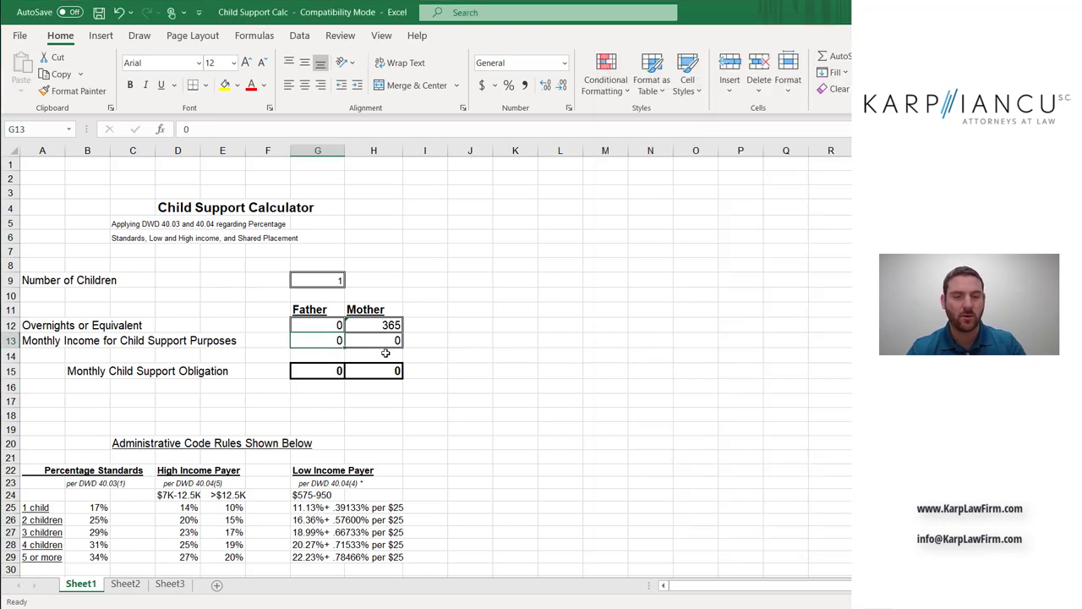
text(42)
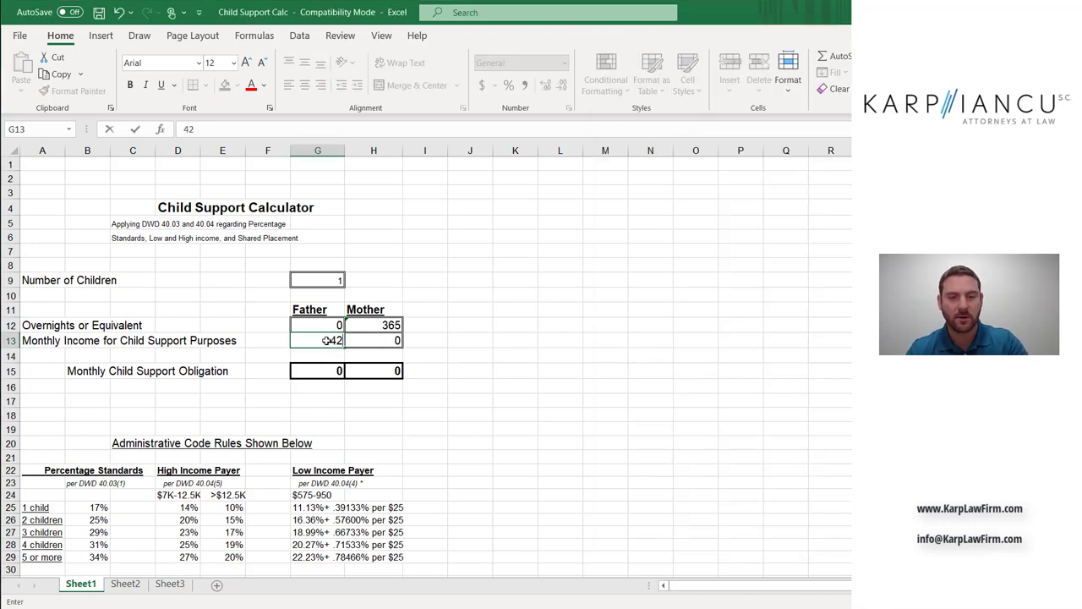
key(BackSpace)
text(1)
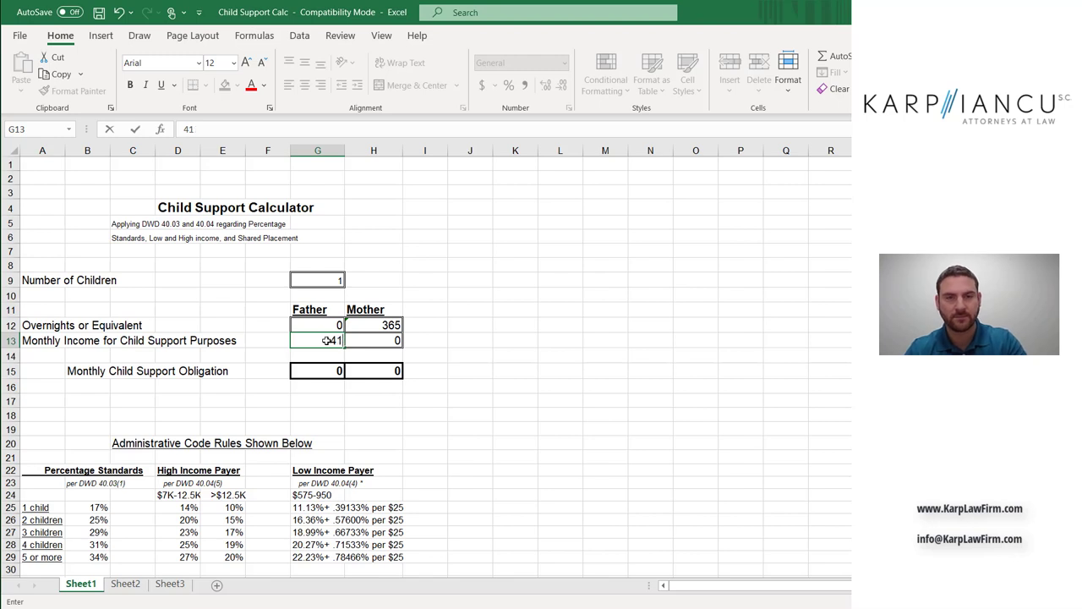
text(67)
key(Return)
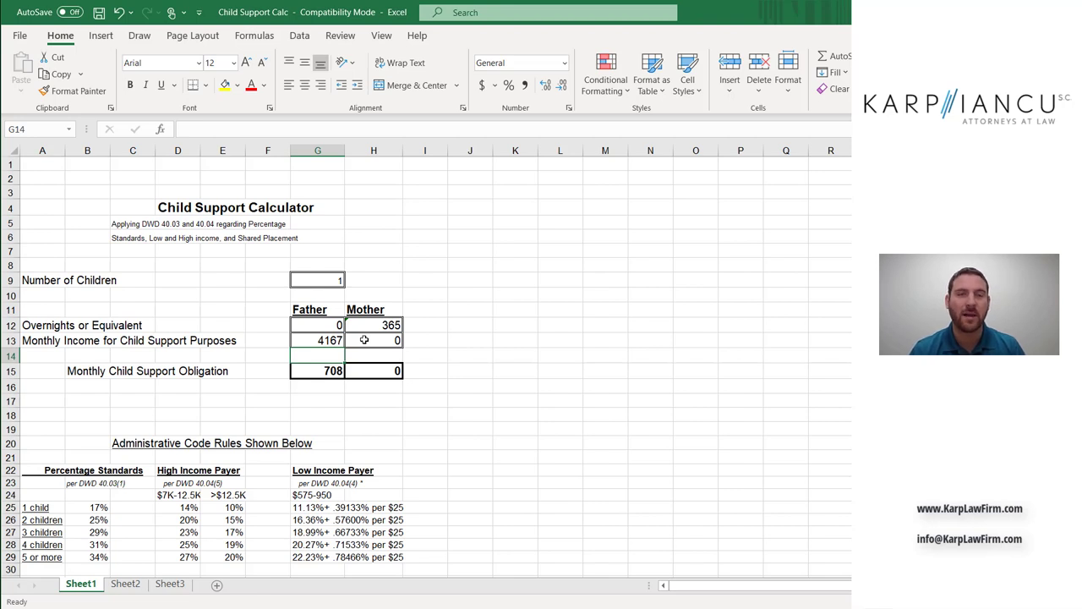
Set the mother's monthly income to 100000 and the father's overnights to 65.
click(364, 339)
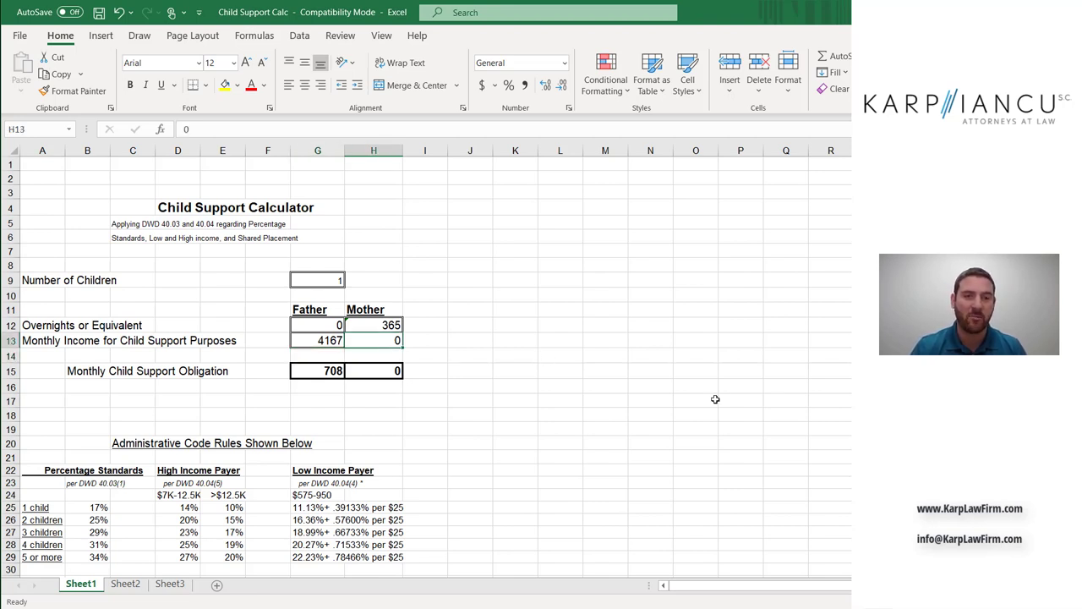
text(100000)
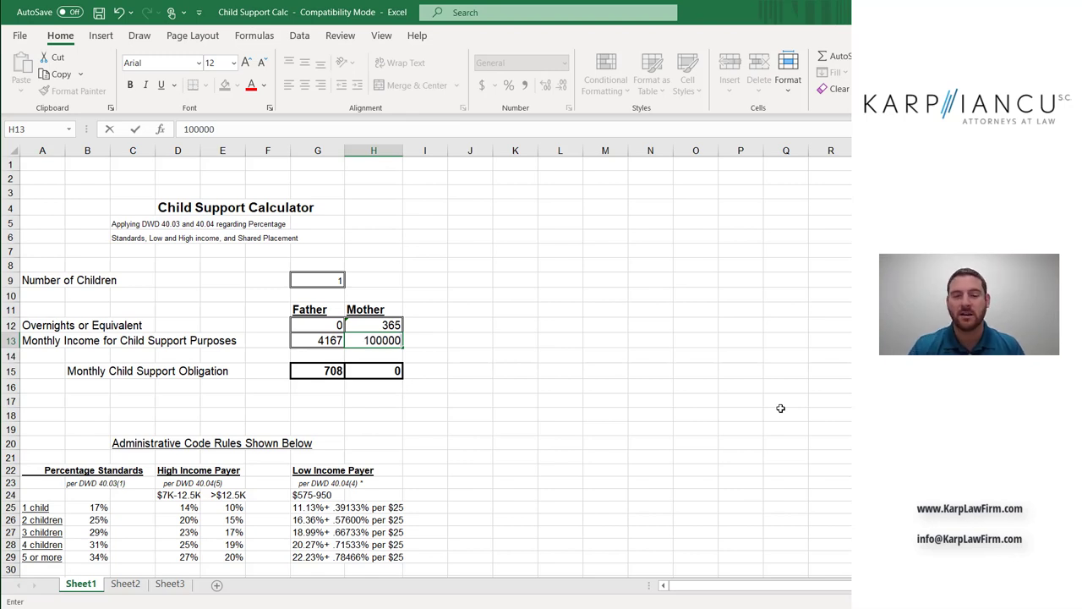
key(Return)
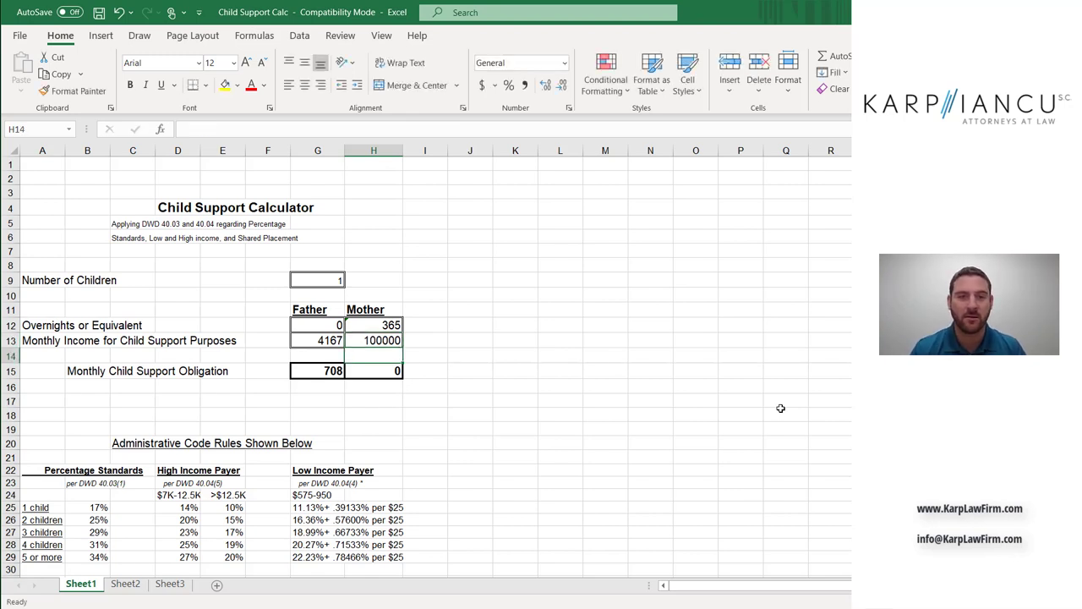
click(328, 326)
text(65)
key(Return)
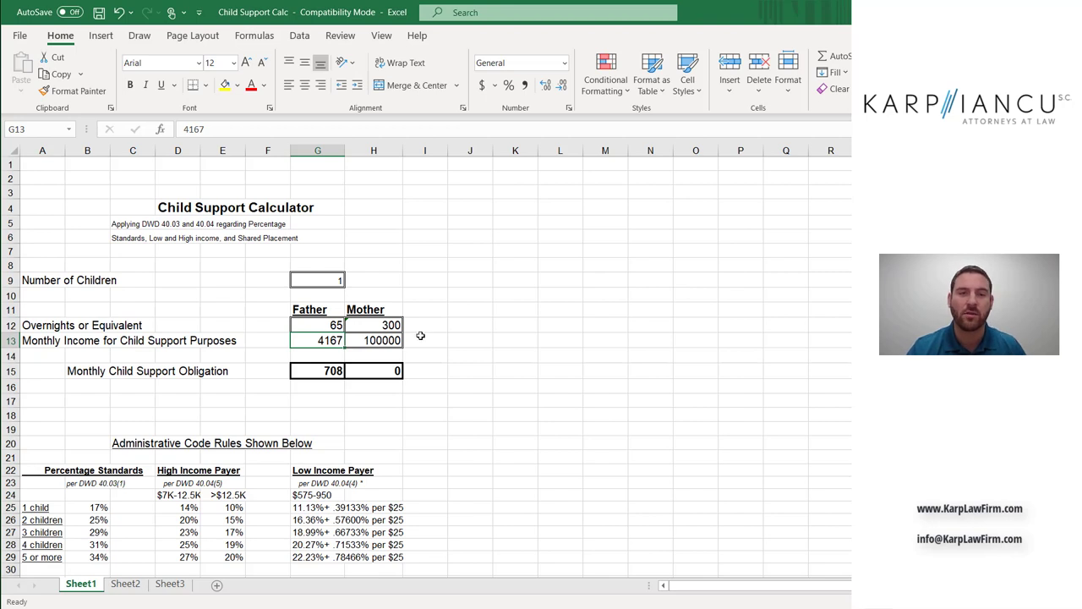
Set the number of children to 2 in the child support calculator.
click(317, 278)
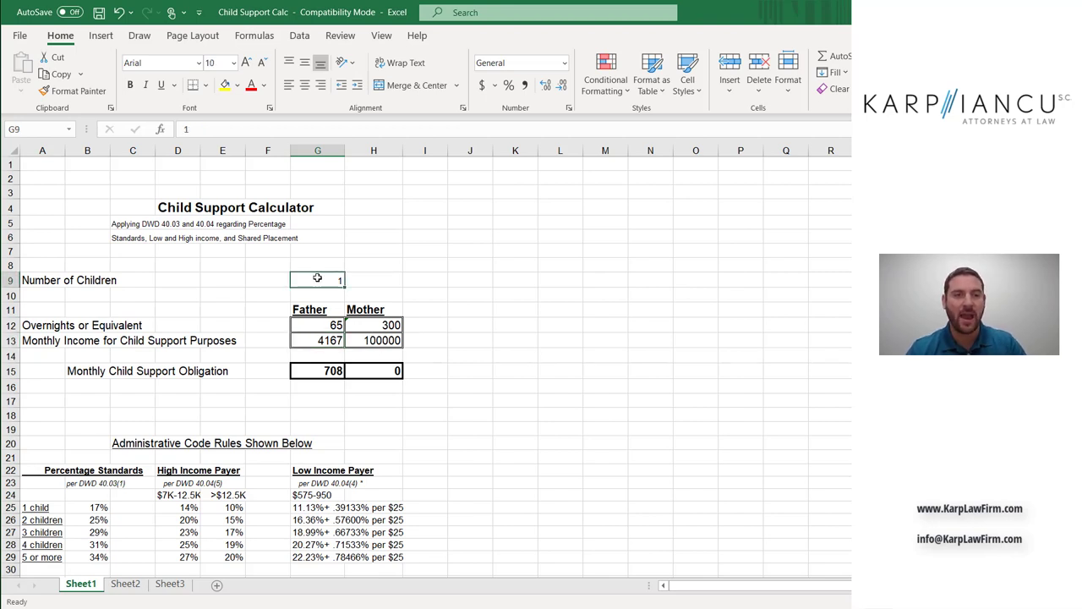
text(2)
key(Return)
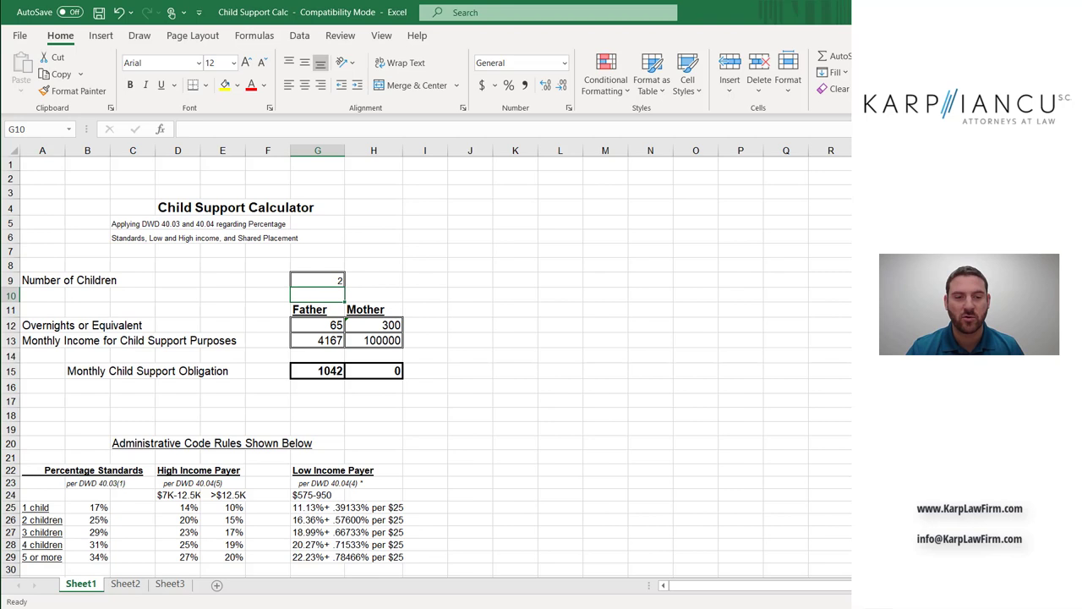
Switch to Calculator, divide the father's obligation of 1042 by his monthly income of 4167, and close Calculator.
key(alt+Tab)
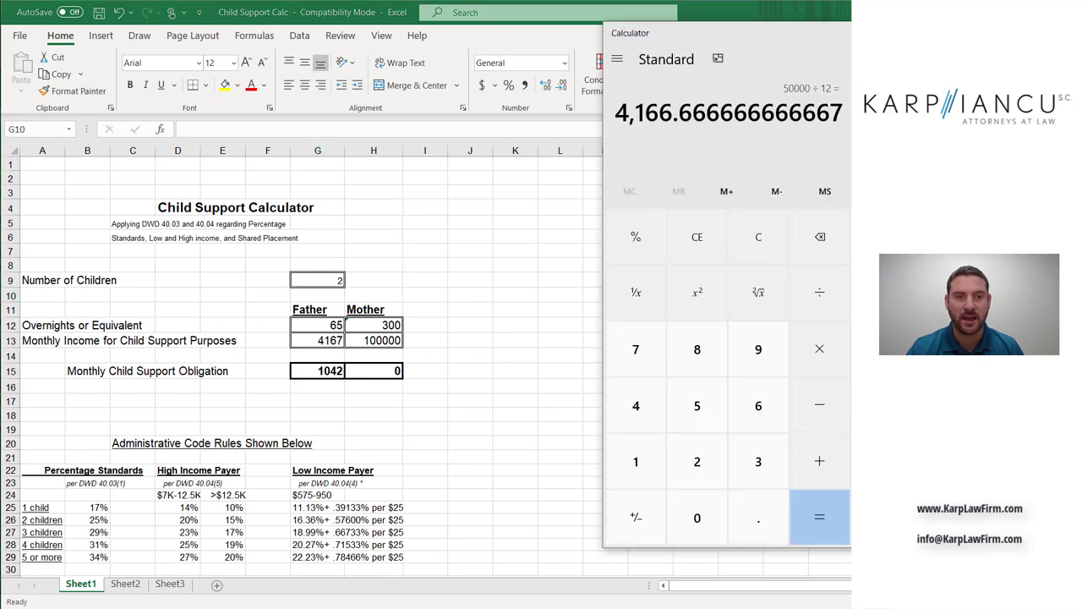
click(766, 236)
text(1042/)
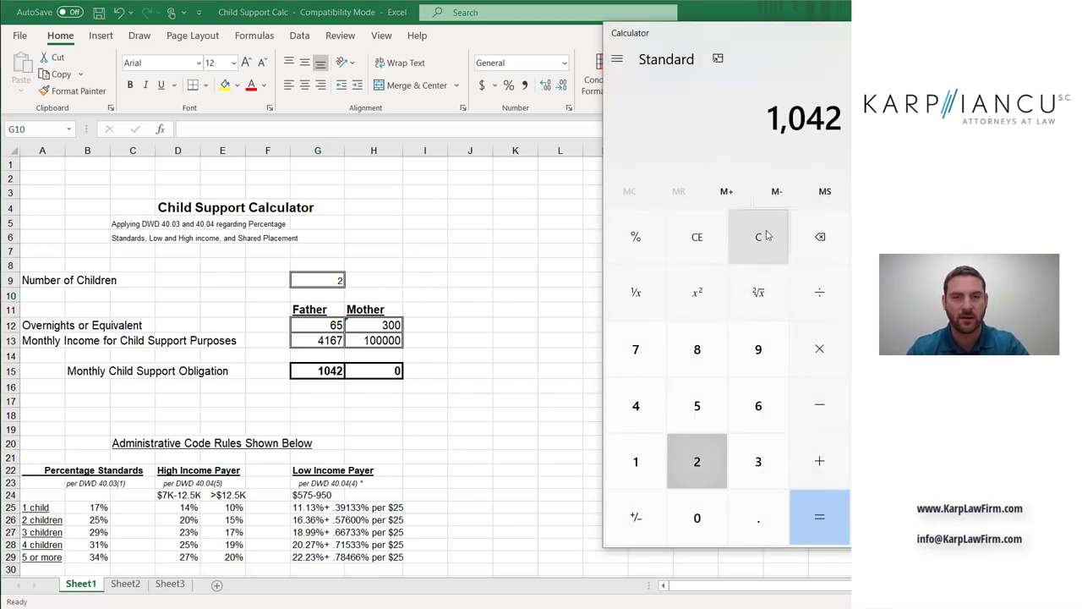
text(4167)
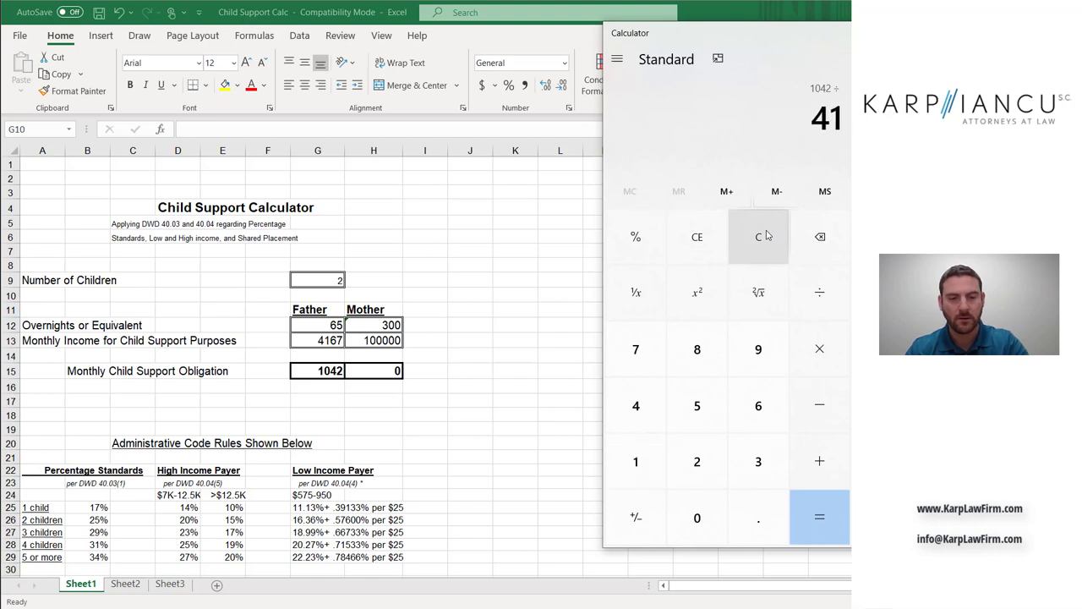
key(Return)
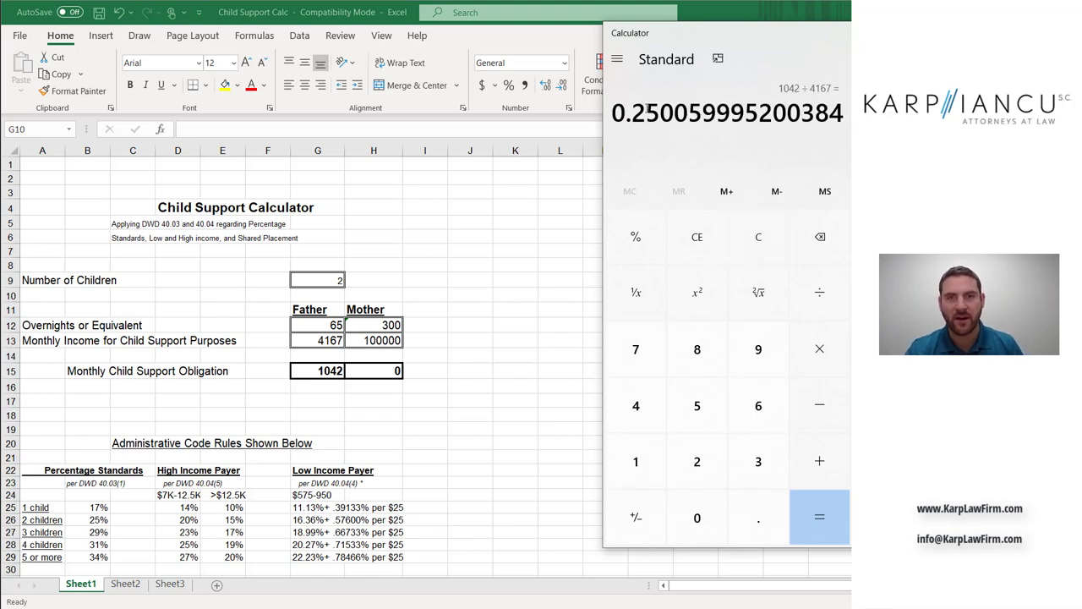
click(696, 237)
key(alt+F4)
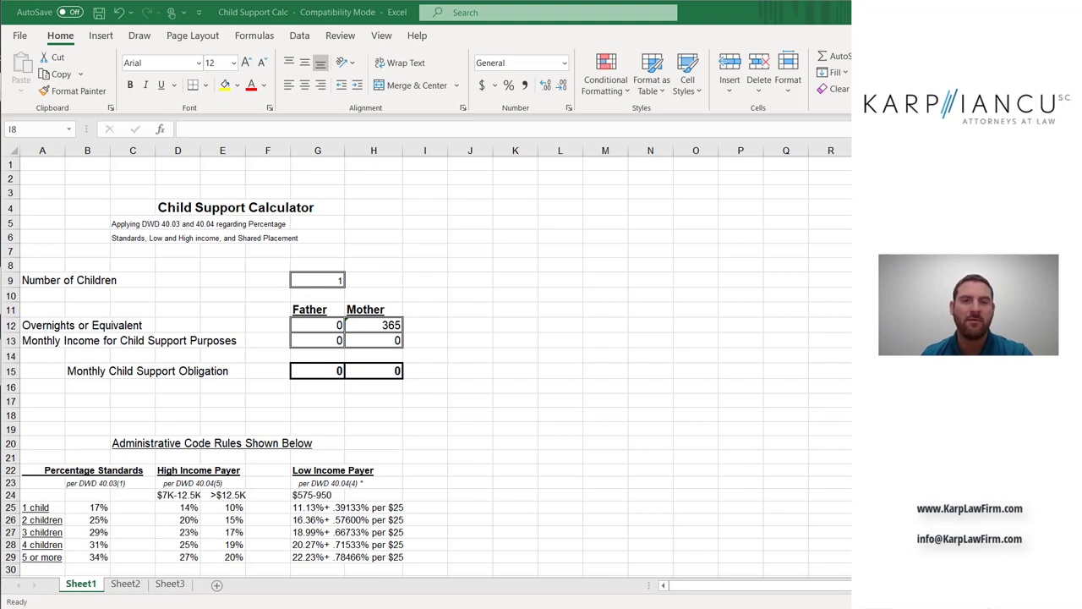
For the one-child case, set the father's overnights to 65 and his monthly income to 4167.
click(324, 320)
text(65)
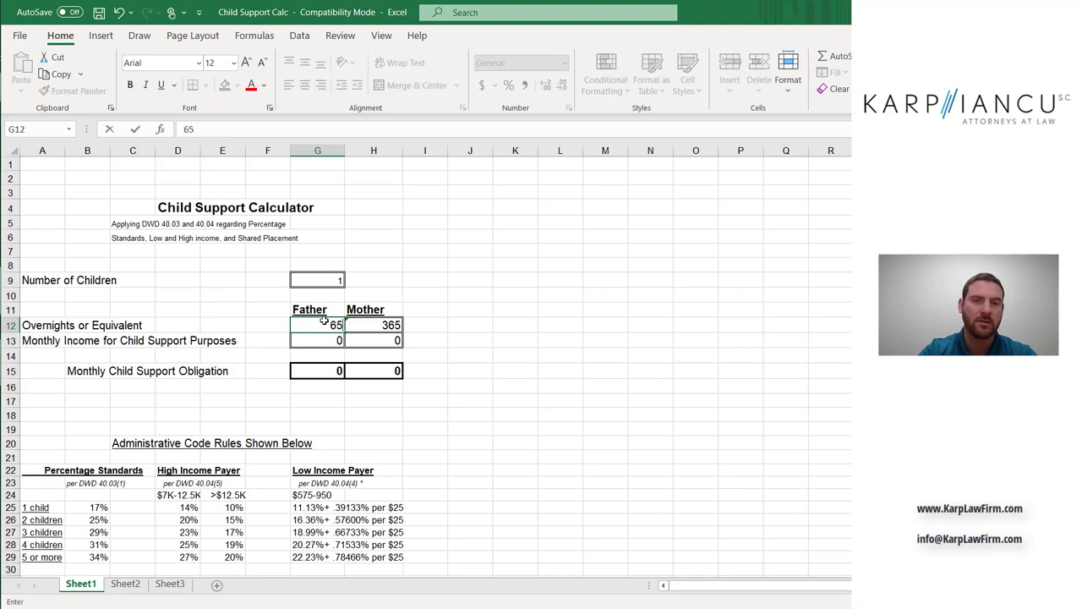
click(409, 341)
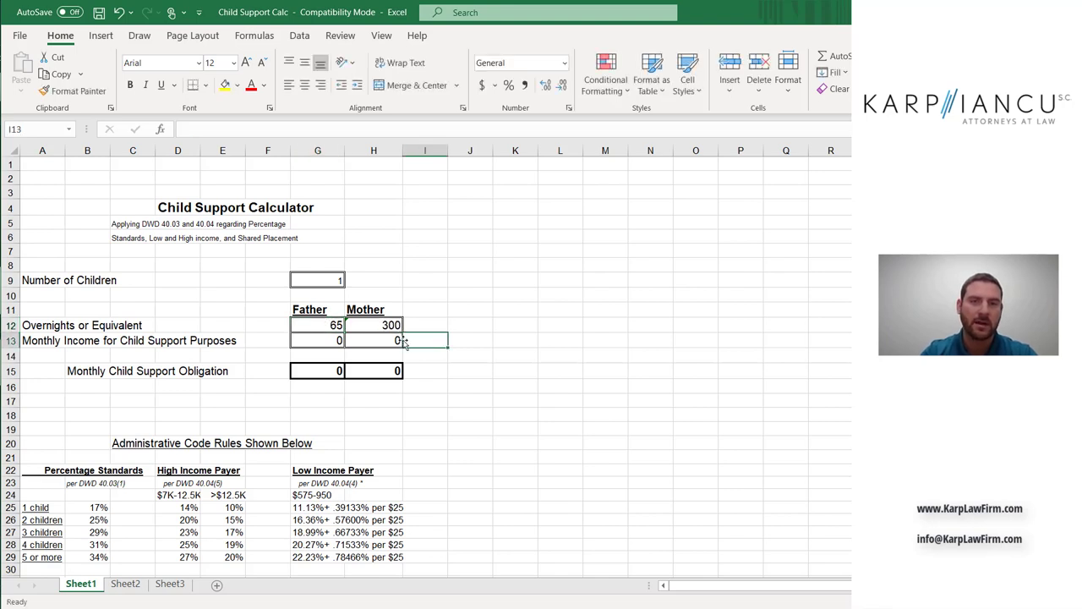
click(322, 340)
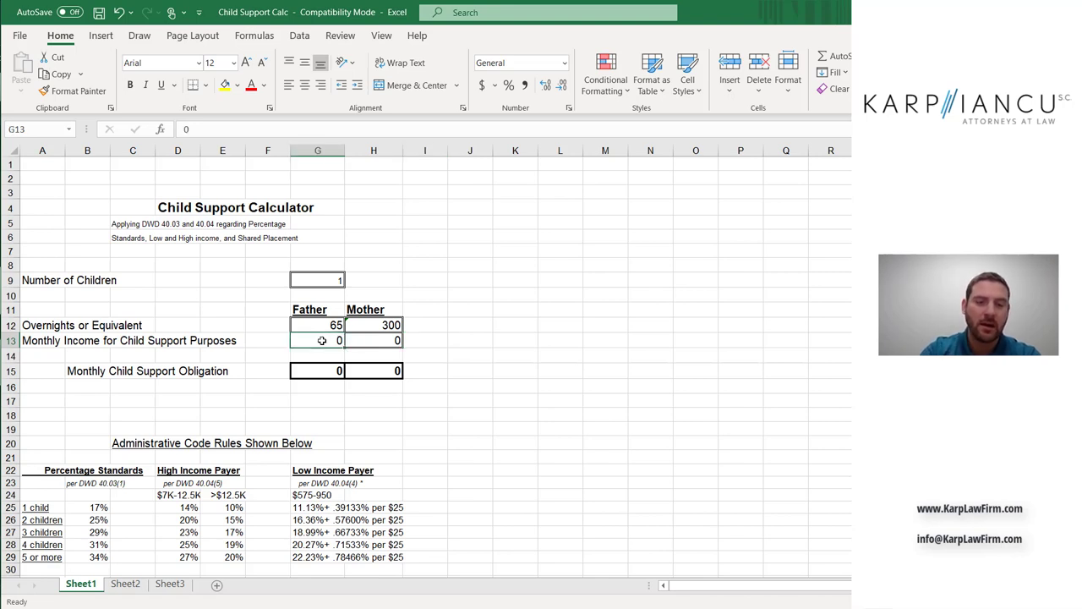
text(4167)
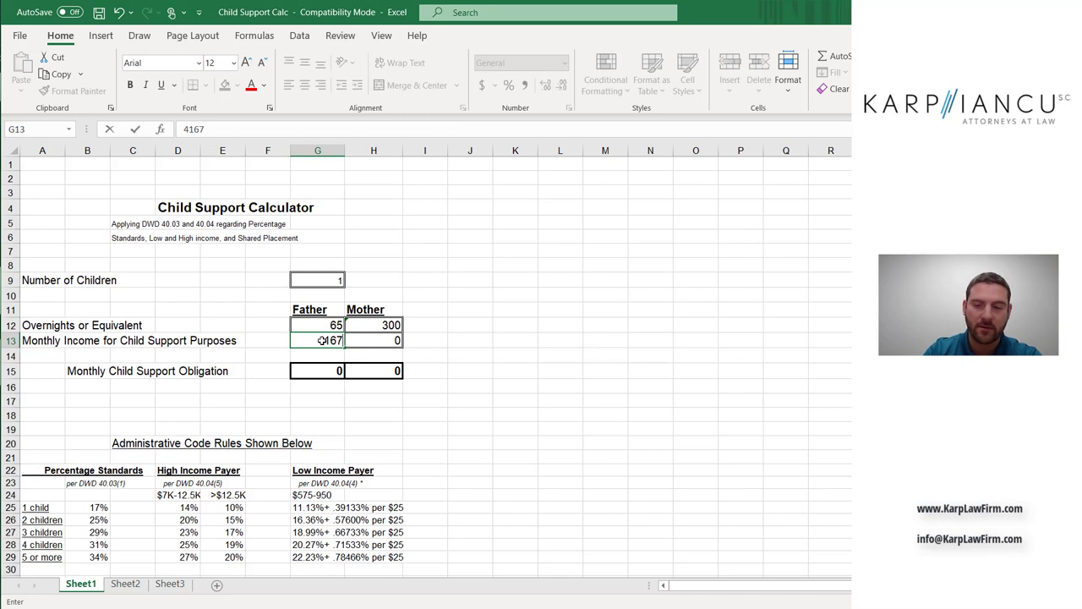
key(Return)
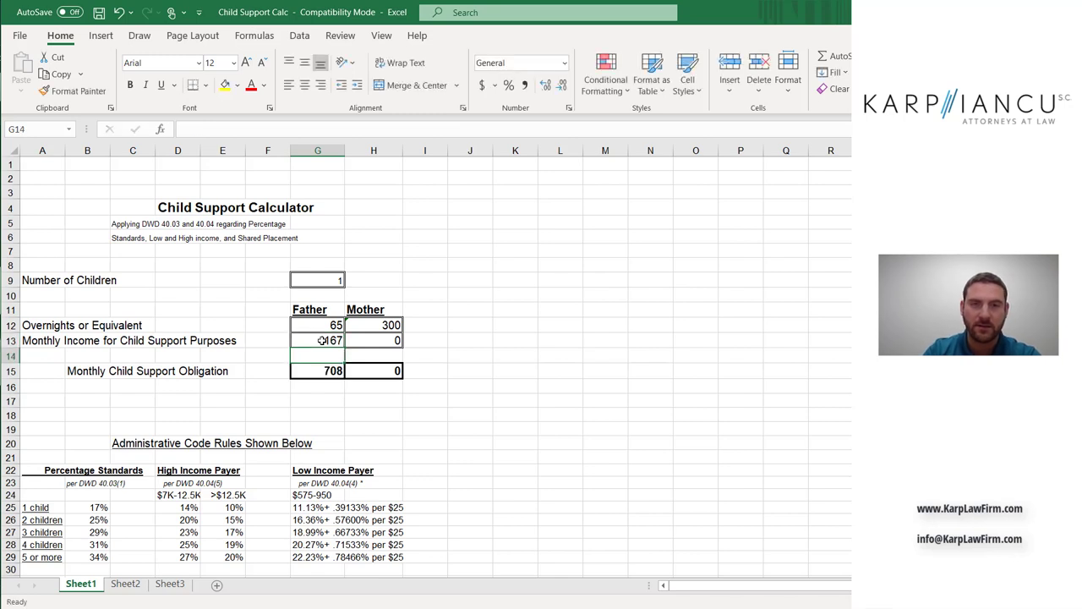
Set the mother's monthly income for child support purposes to 10000.
click(393, 337)
text(10000)
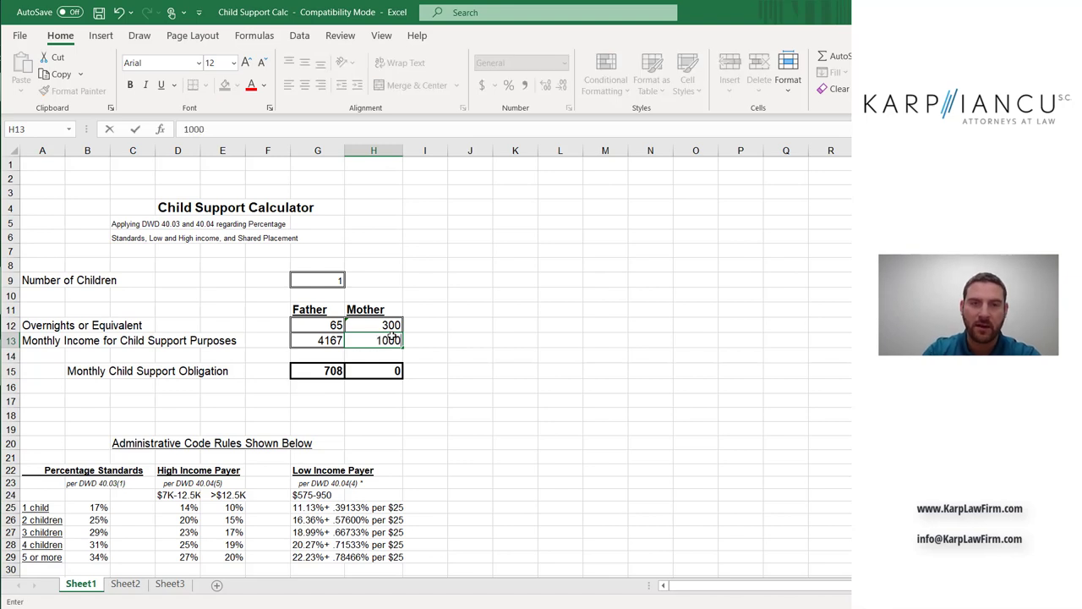
key(Return)
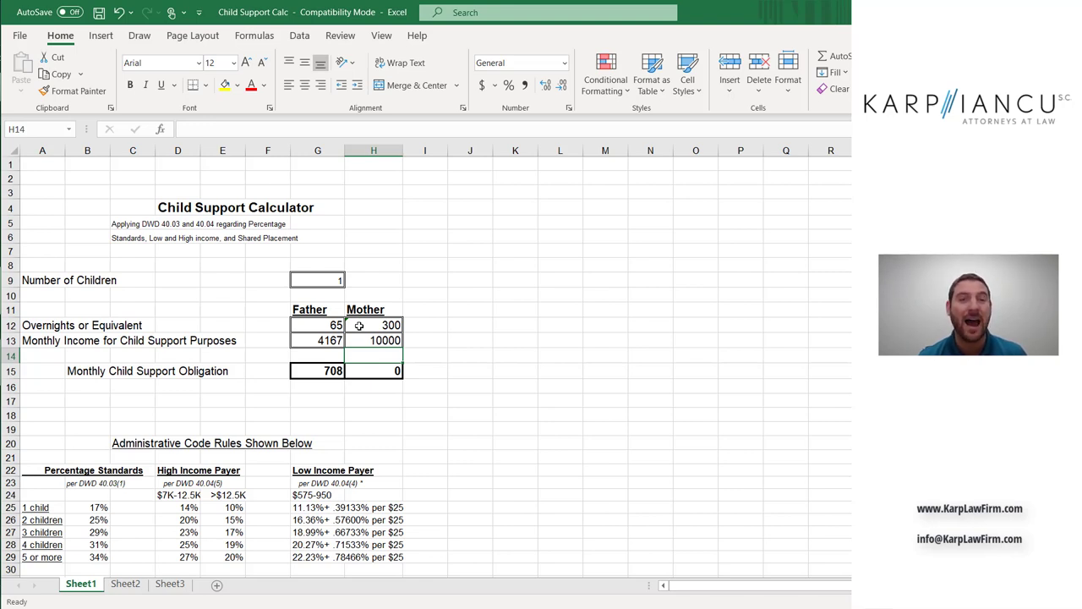
Set the father's overnights to 182.5 for an equal placement split and reselect that cell.
click(337, 326)
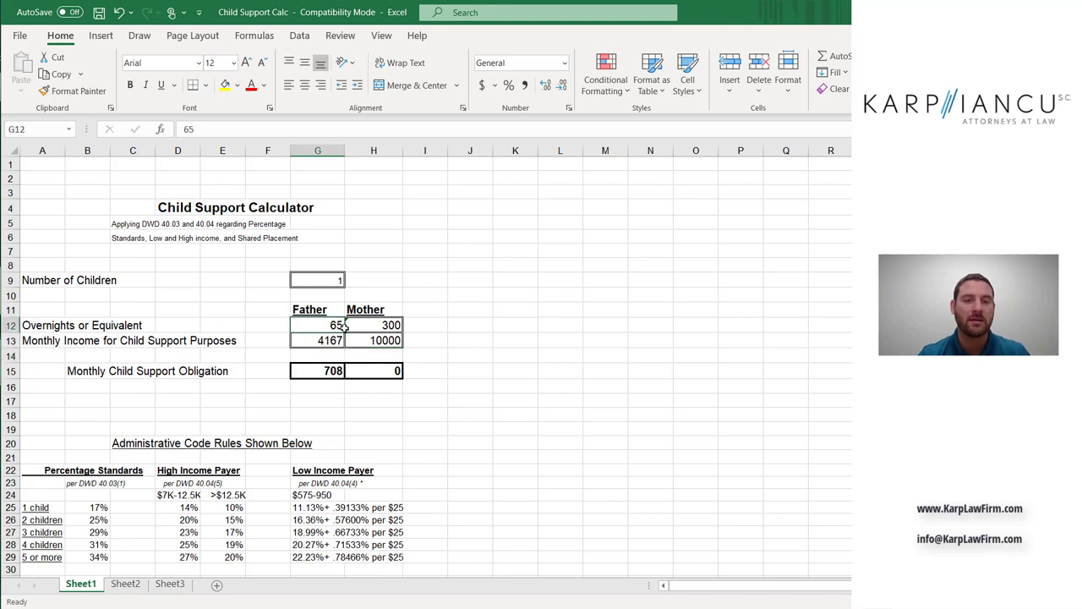
text(182.5)
key(Return)
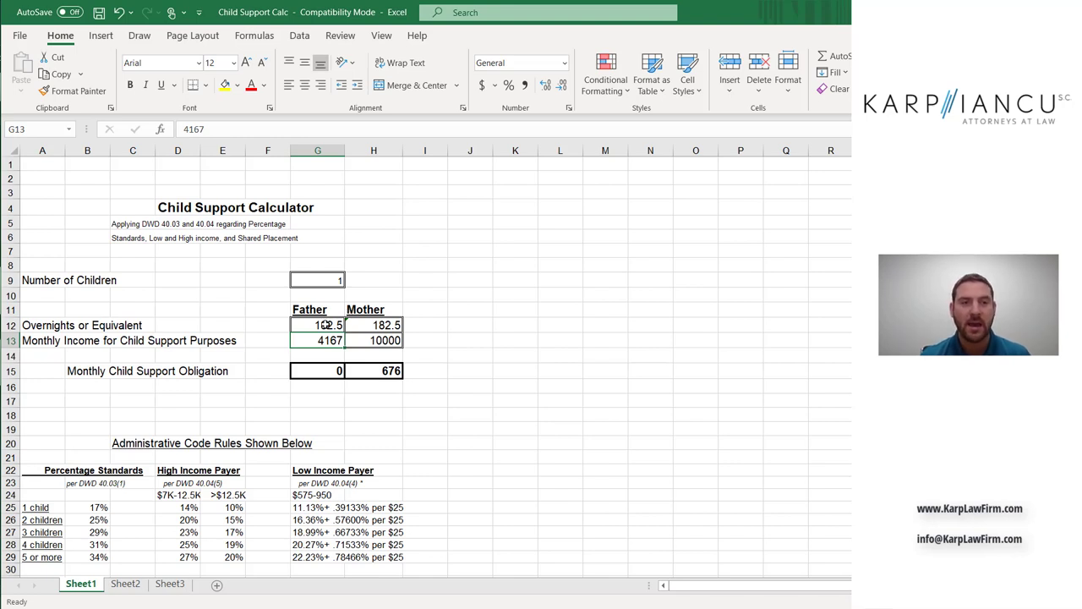
click(326, 325)
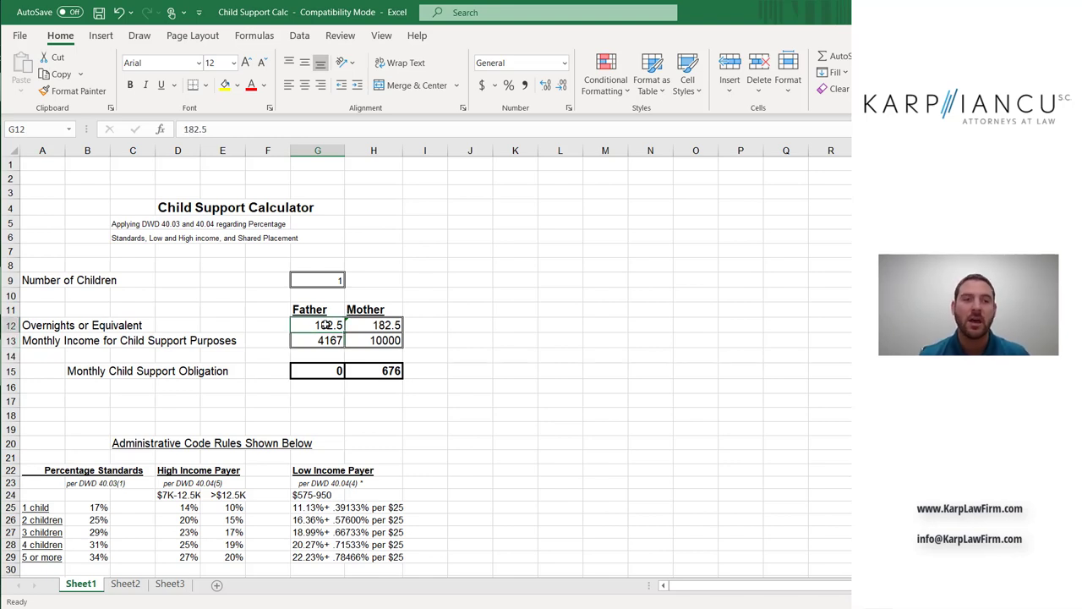